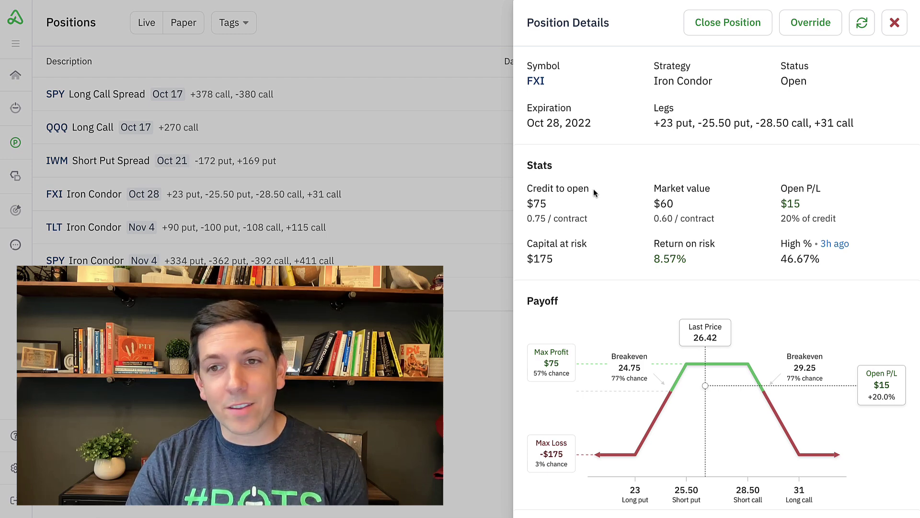
{"action": "scroll", "coordinate": [597, 190], "scroll_direction": "down", "scroll_amount": 2}
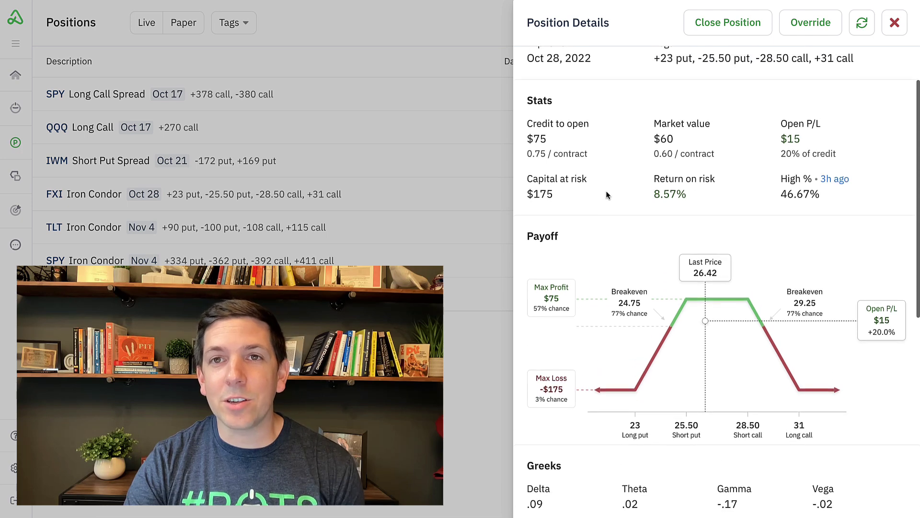
{"action": "scroll", "coordinate": [609, 194], "scroll_direction": "up", "scroll_amount": 2}
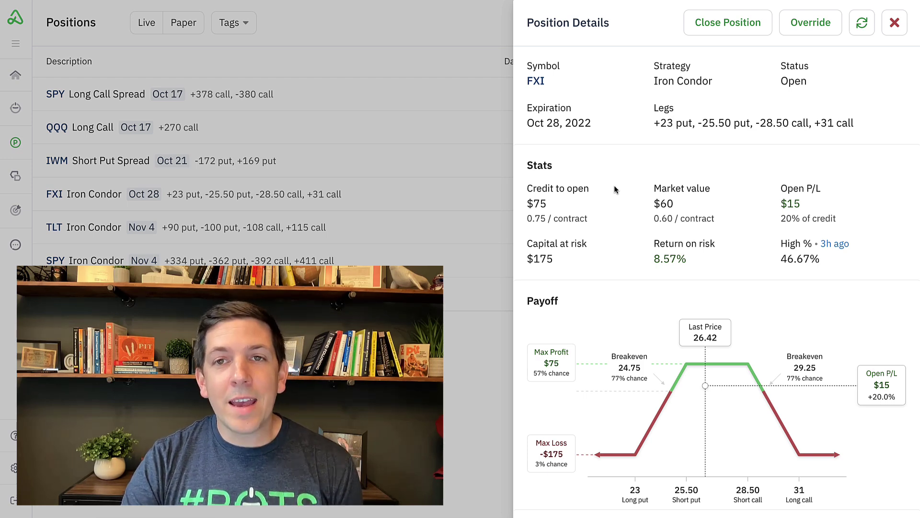
{"action": "scroll", "coordinate": [615, 188], "scroll_direction": "down", "scroll_amount": 2}
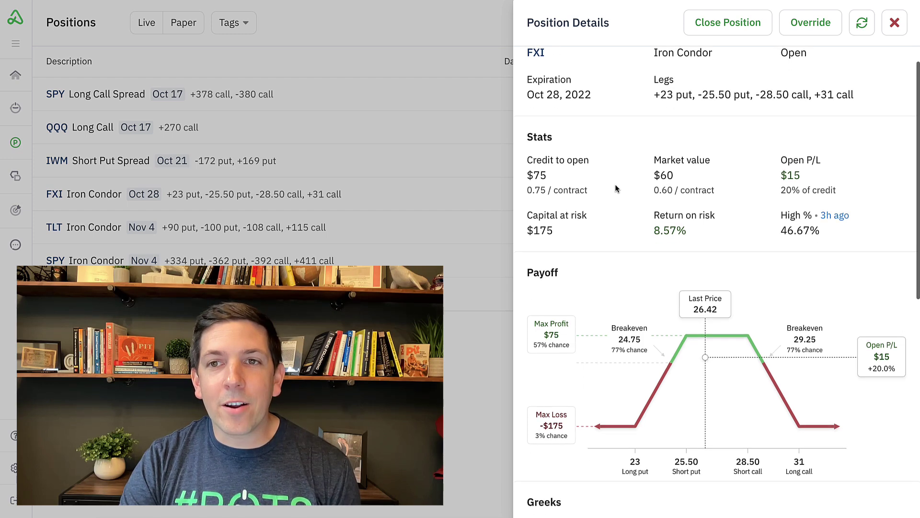
{"action": "scroll", "coordinate": [615, 188], "scroll_direction": "down", "scroll_amount": 1}
{"action": "scroll", "coordinate": [615, 189], "scroll_direction": "down", "scroll_amount": 1}
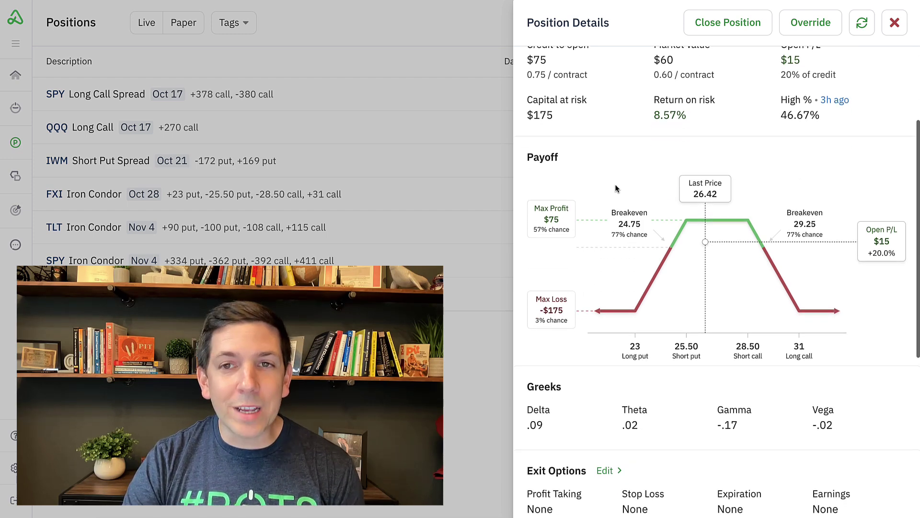
{"action": "scroll", "coordinate": [615, 189], "scroll_direction": "down", "scroll_amount": 1}
{"action": "scroll", "coordinate": [614, 189], "scroll_direction": "down", "scroll_amount": 1}
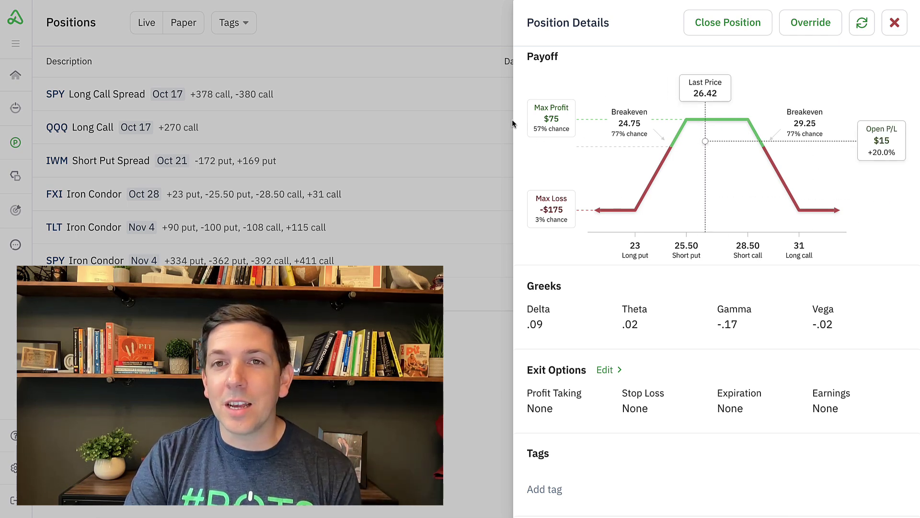
Leave the FXI details and bring up the SPY Long Call Spread payoff diagram.
{"action": "left_click", "coordinate": [485, 108]}
{"action": "left_click", "coordinate": [443, 101]}
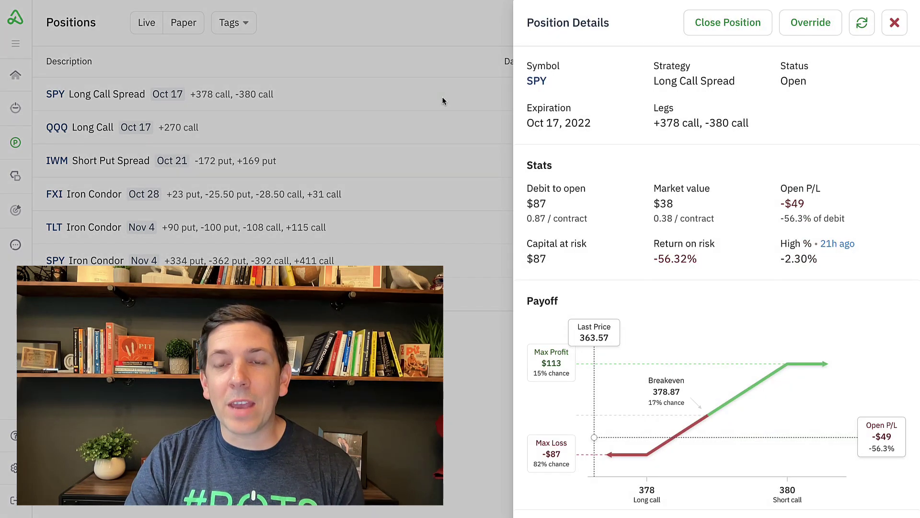
{"action": "scroll", "coordinate": [610, 128], "scroll_direction": "down", "scroll_amount": 2}
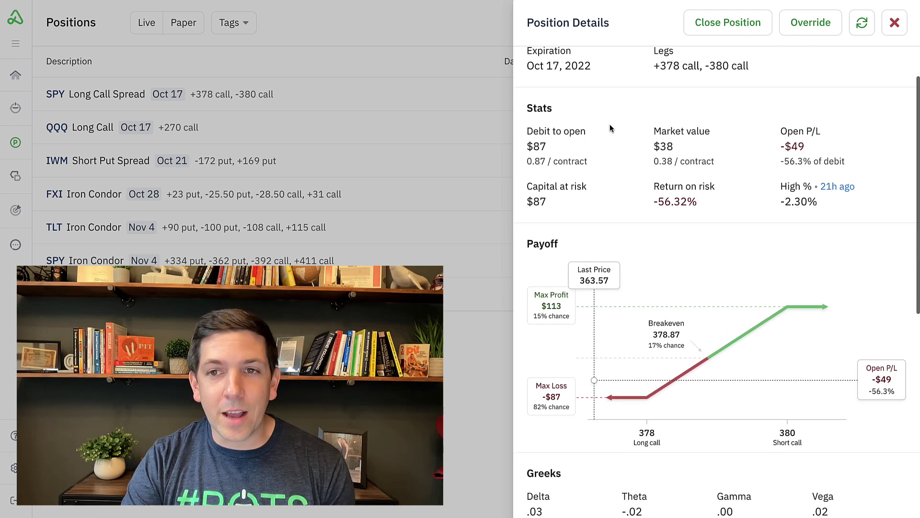
{"action": "scroll", "coordinate": [610, 128], "scroll_direction": "down", "scroll_amount": 1}
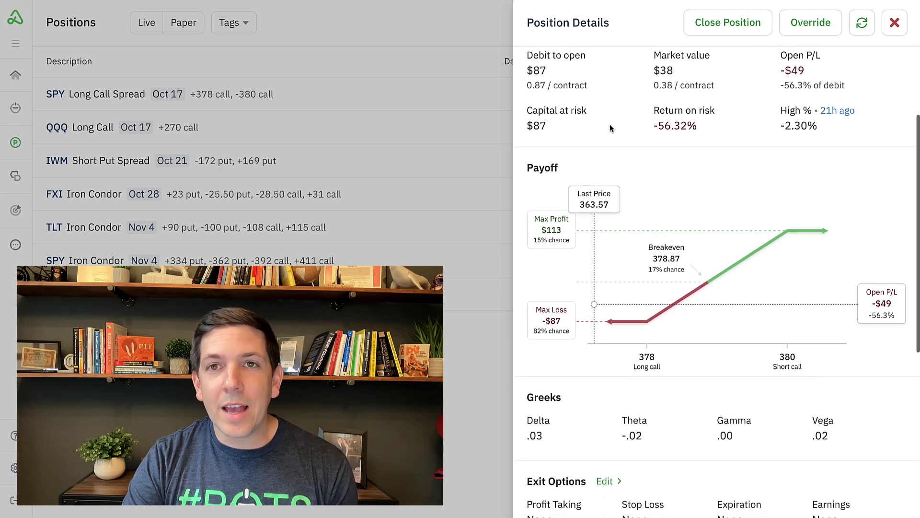
{"action": "scroll", "coordinate": [610, 129], "scroll_direction": "up", "scroll_amount": 2}
{"action": "scroll", "coordinate": [609, 125], "scroll_direction": "down", "scroll_amount": 2}
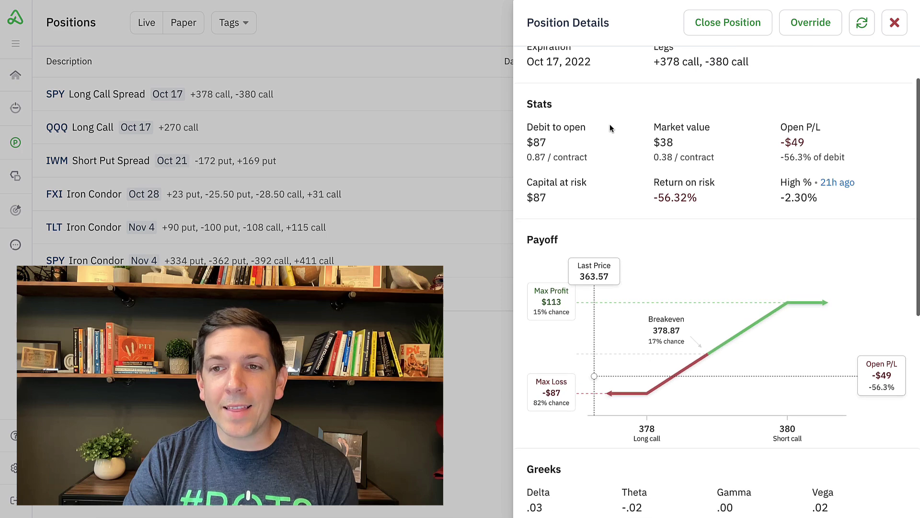
{"action": "scroll", "coordinate": [610, 124], "scroll_direction": "down", "scroll_amount": 1}
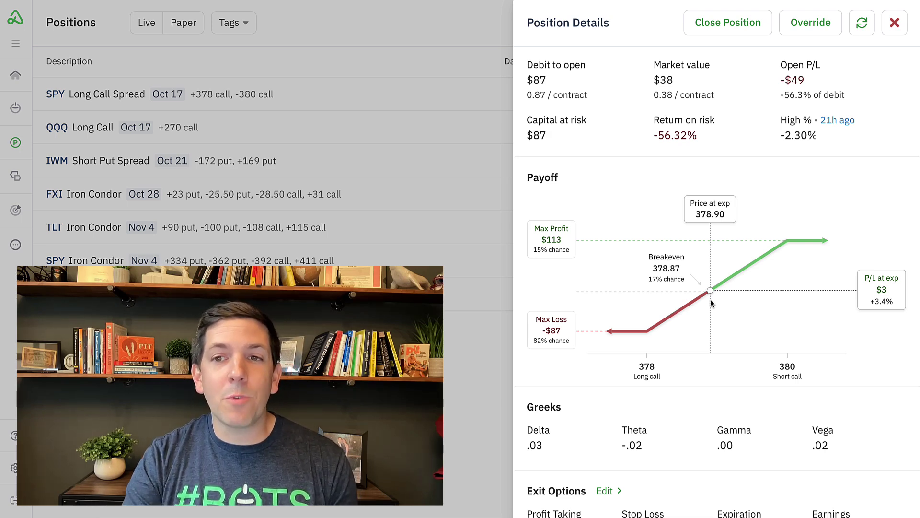
Swap from the SPY details to the QQQ Long Call payoff diagram.
{"action": "left_click", "coordinate": [390, 165]}
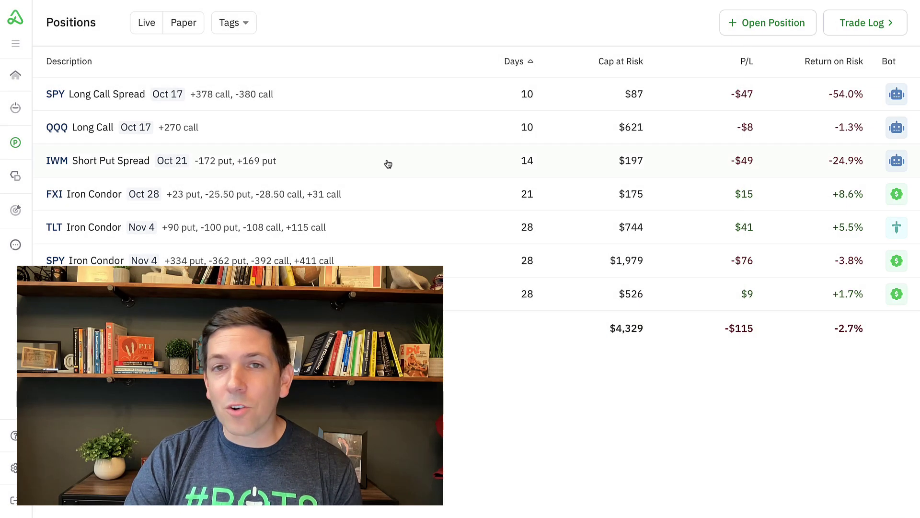
{"action": "left_click", "coordinate": [389, 138]}
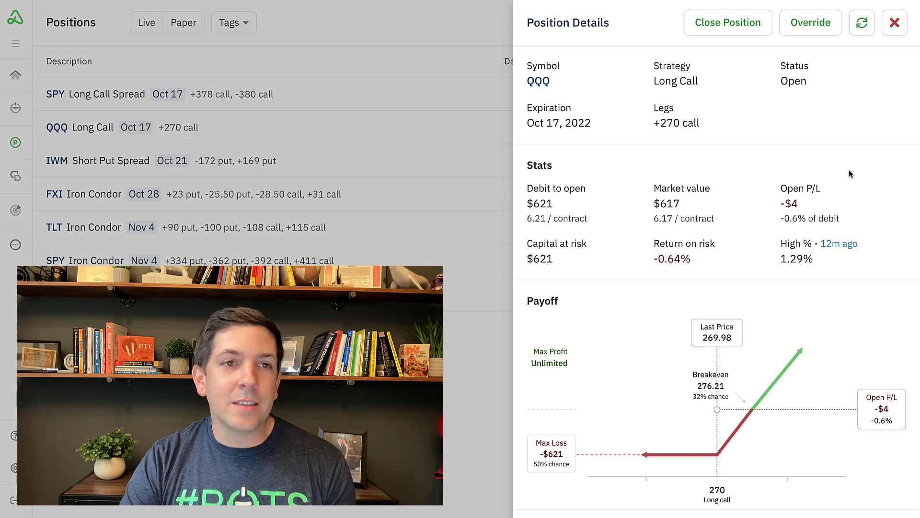
{"action": "scroll", "coordinate": [849, 173], "scroll_direction": "down", "scroll_amount": 1}
{"action": "scroll", "coordinate": [850, 172], "scroll_direction": "down", "scroll_amount": 1}
{"action": "scroll", "coordinate": [851, 169], "scroll_direction": "down", "scroll_amount": 1}
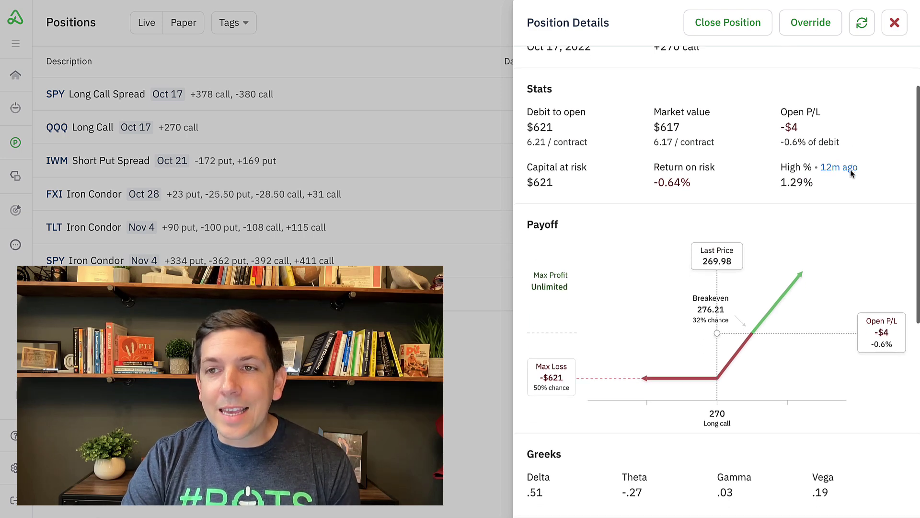
{"action": "scroll", "coordinate": [851, 169], "scroll_direction": "down", "scroll_amount": 2}
{"action": "scroll", "coordinate": [850, 170], "scroll_direction": "down", "scroll_amount": 1}
{"action": "scroll", "coordinate": [850, 169], "scroll_direction": "up", "scroll_amount": 1}
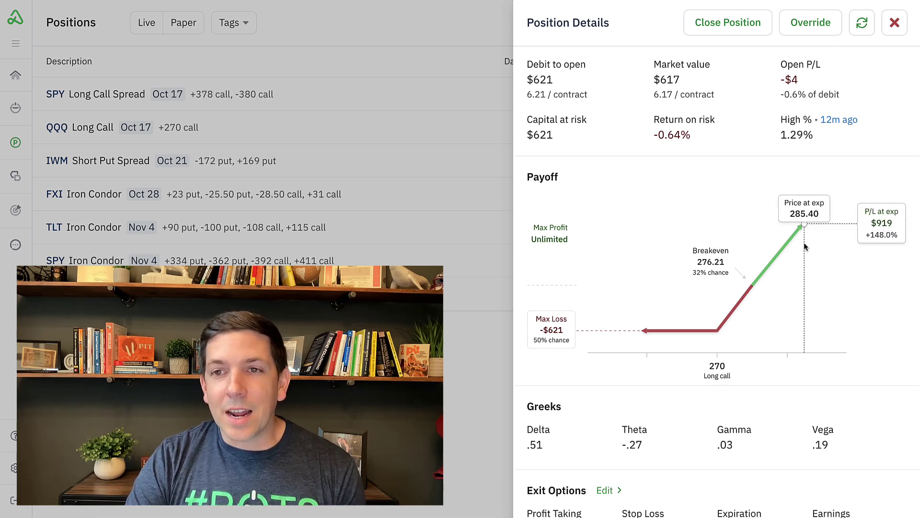
{"action": "mouse_move", "coordinate": [752, 290]}
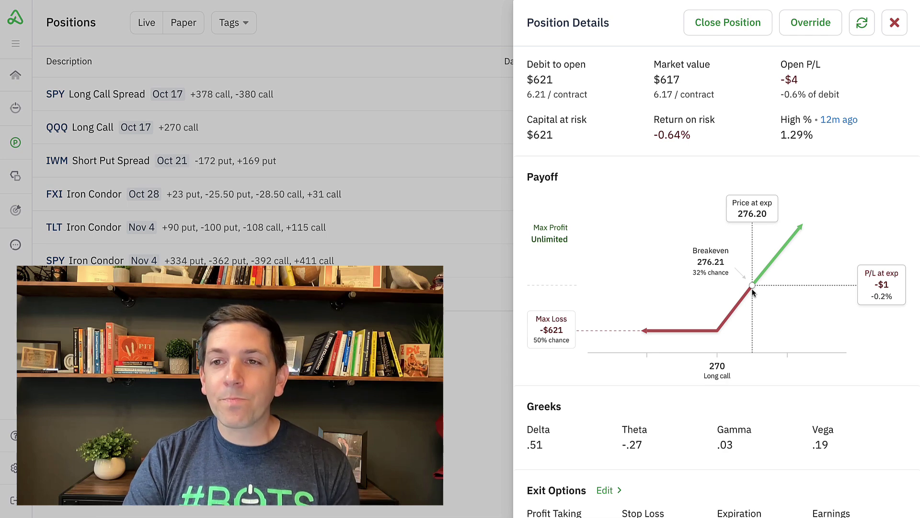
Swap from the QQQ details to the TLT Iron Condor position details.
{"action": "left_click", "coordinate": [394, 223]}
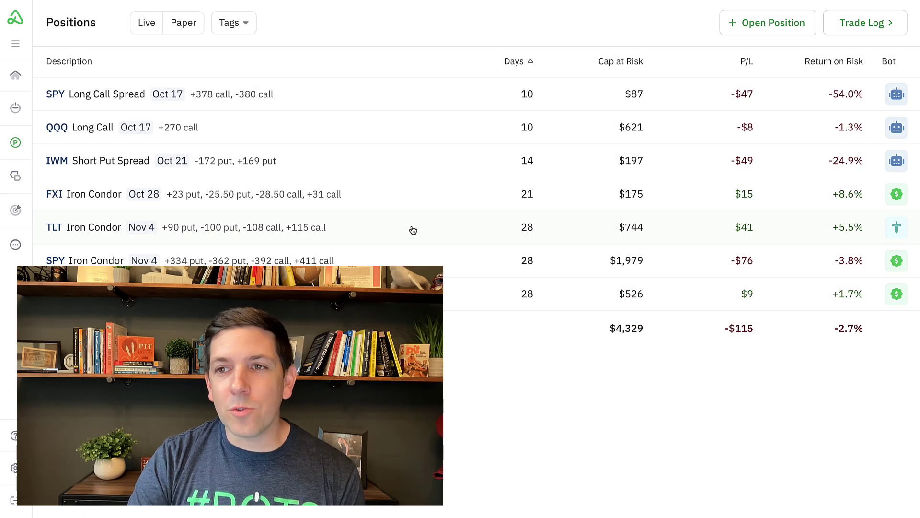
{"action": "left_click", "coordinate": [411, 229]}
{"action": "scroll", "coordinate": [612, 220], "scroll_direction": "down", "scroll_amount": 2}
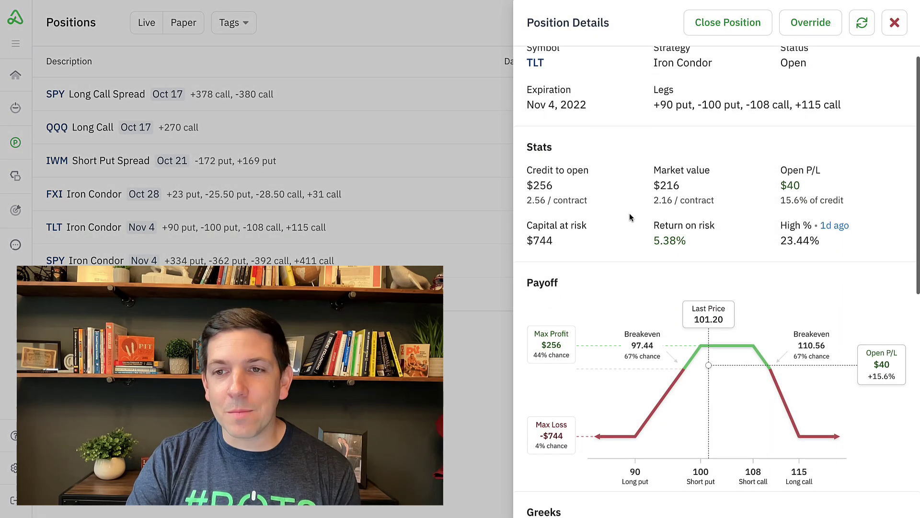
{"action": "scroll", "coordinate": [629, 217], "scroll_direction": "down", "scroll_amount": 1}
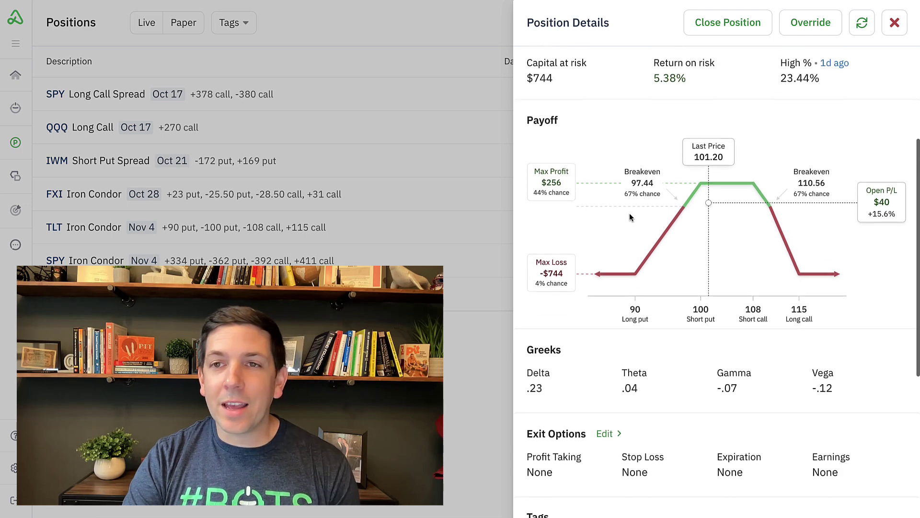
{"action": "scroll", "coordinate": [631, 218], "scroll_direction": "down", "scroll_amount": 1}
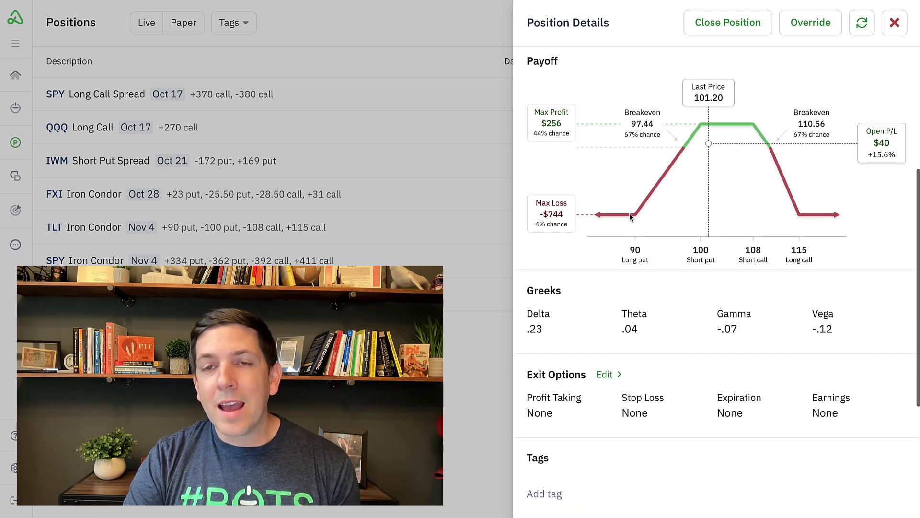